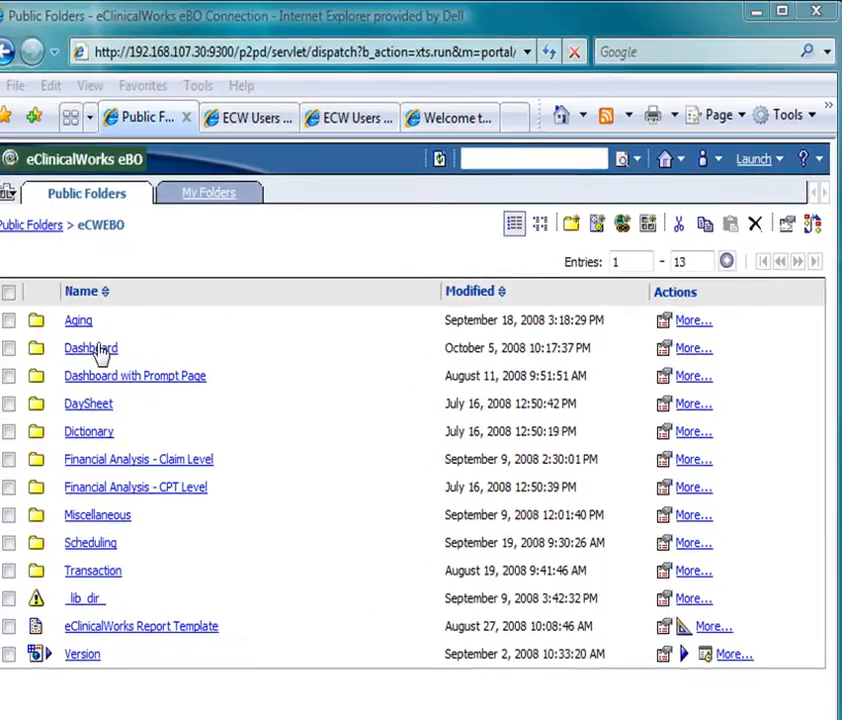
Start a new Query Studio report from the Dashboard folder and expand Diagnosis Codes under EMR Reporting in the data tree.
{"action": "left_click", "coordinate": [99, 351]}
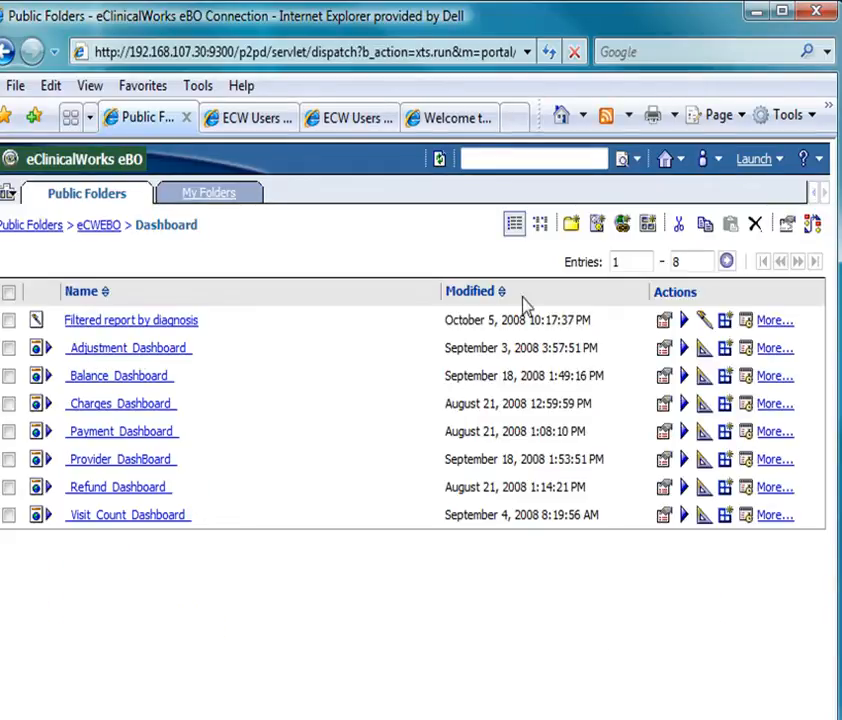
{"action": "left_click", "coordinate": [777, 163]}
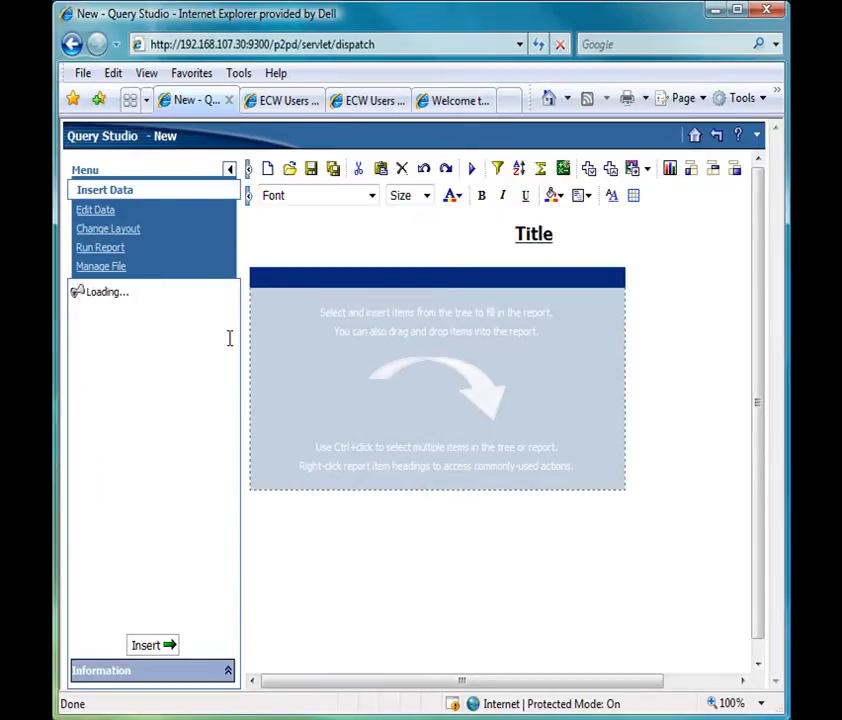
{"action": "left_click", "coordinate": [78, 313]}
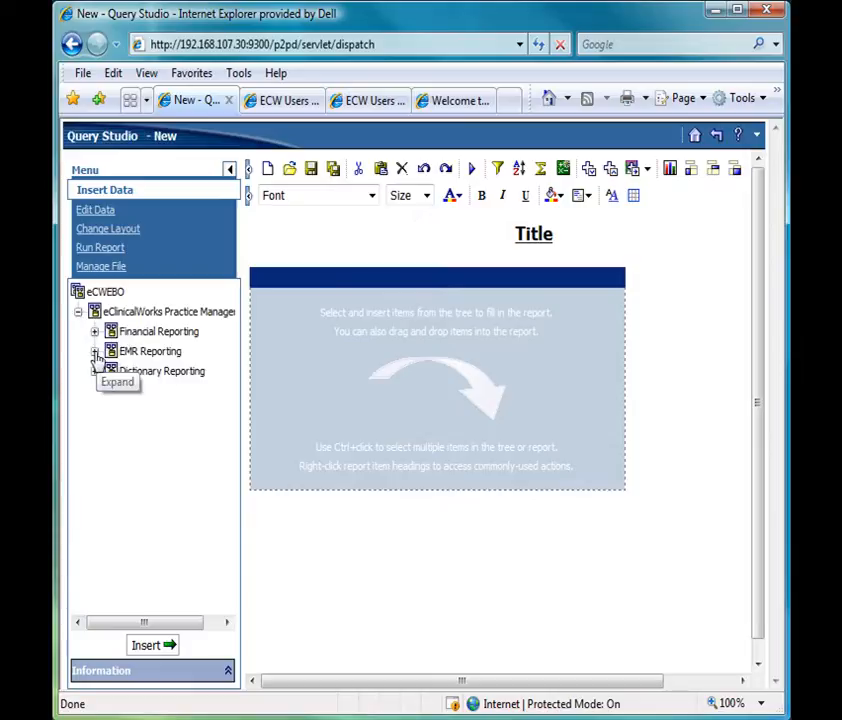
{"action": "left_click", "coordinate": [94, 353]}
{"action": "left_click_drag", "start_coordinate": [226, 350], "coordinate": [230, 462]}
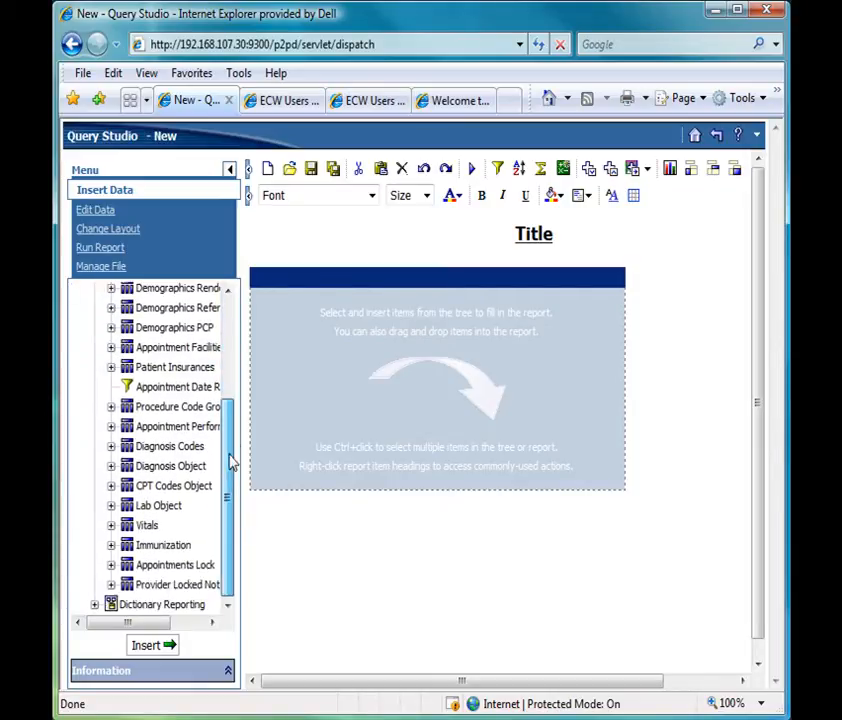
{"action": "left_click", "coordinate": [111, 446]}
{"action": "left_click_drag", "start_coordinate": [228, 404], "coordinate": [229, 451]}
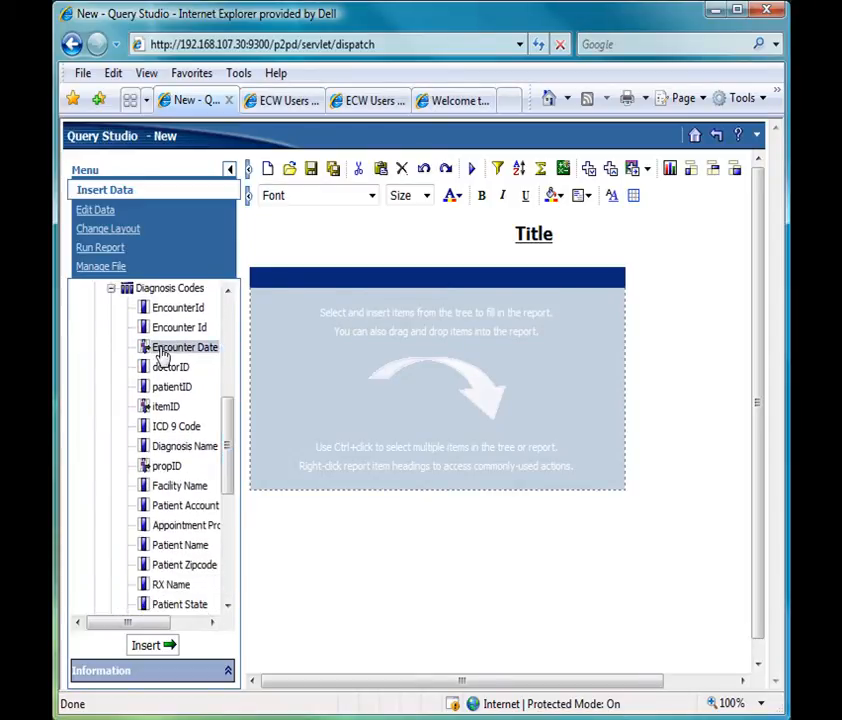
Insert Encounter Date into the report with a begin date of October 13, 2008 and an end date of October 17, 2008.
{"action": "left_click_drag", "start_coordinate": [162, 350], "coordinate": [310, 332]}
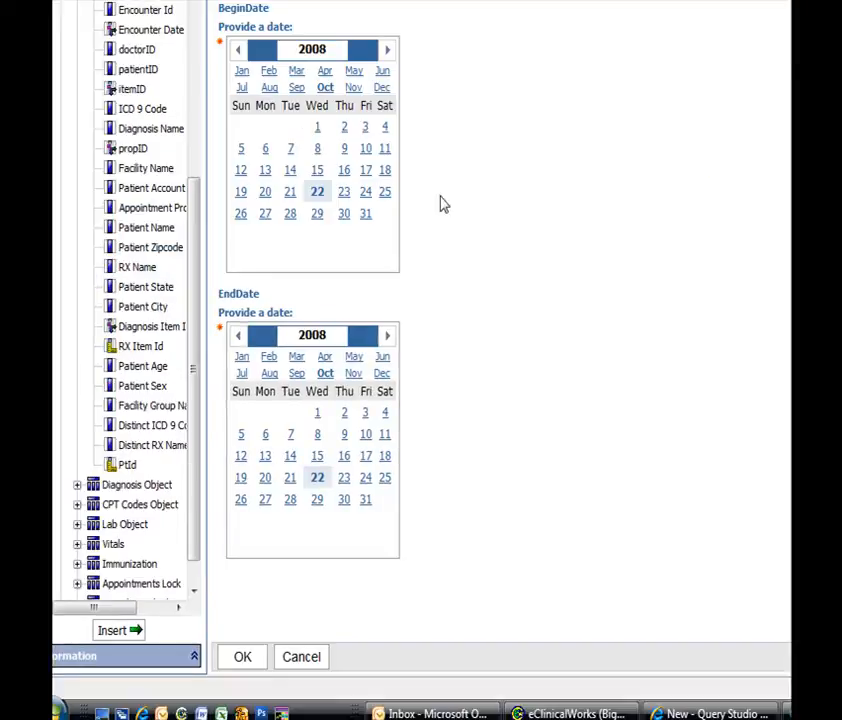
{"action": "left_click", "coordinate": [266, 172]}
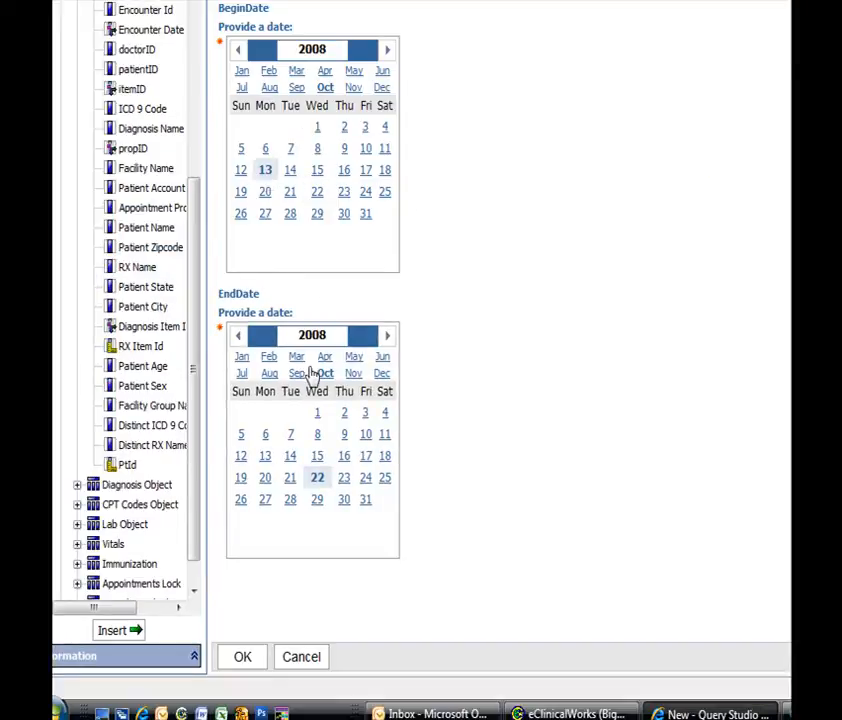
{"action": "left_click", "coordinate": [366, 456]}
{"action": "left_click", "coordinate": [250, 662]}
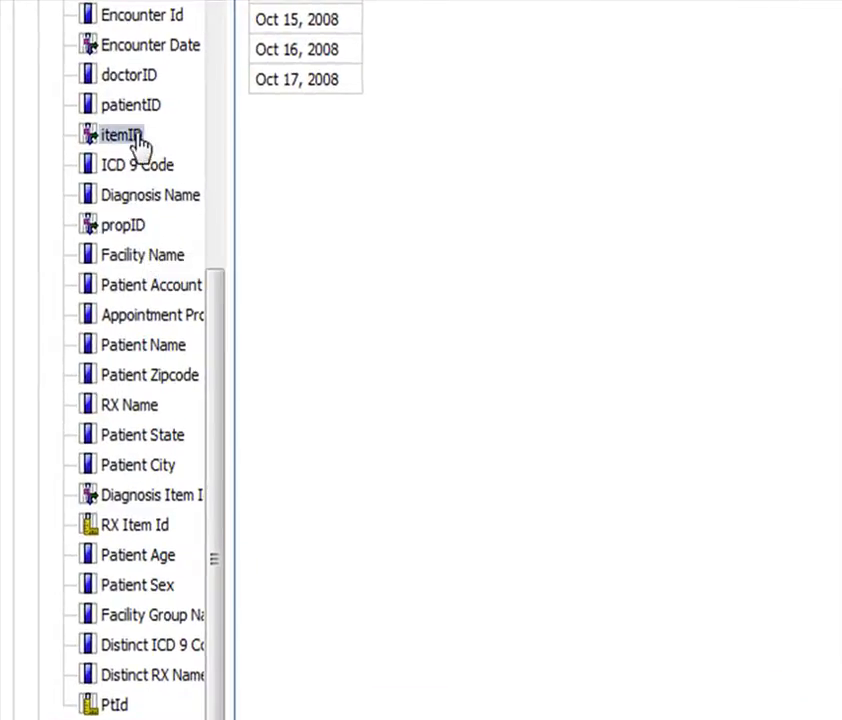
Add the patientID, Appointment Provider and RX Name columns to the report after Encounter Date.
{"action": "left_click_drag", "start_coordinate": [145, 113], "coordinate": [434, 10]}
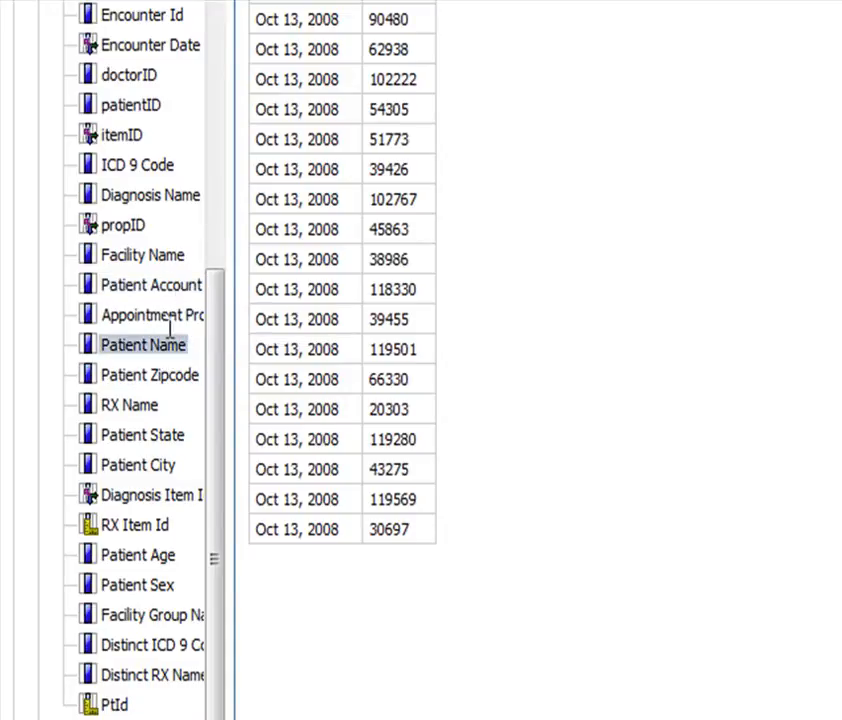
{"action": "left_click_drag", "start_coordinate": [176, 323], "coordinate": [450, 190]}
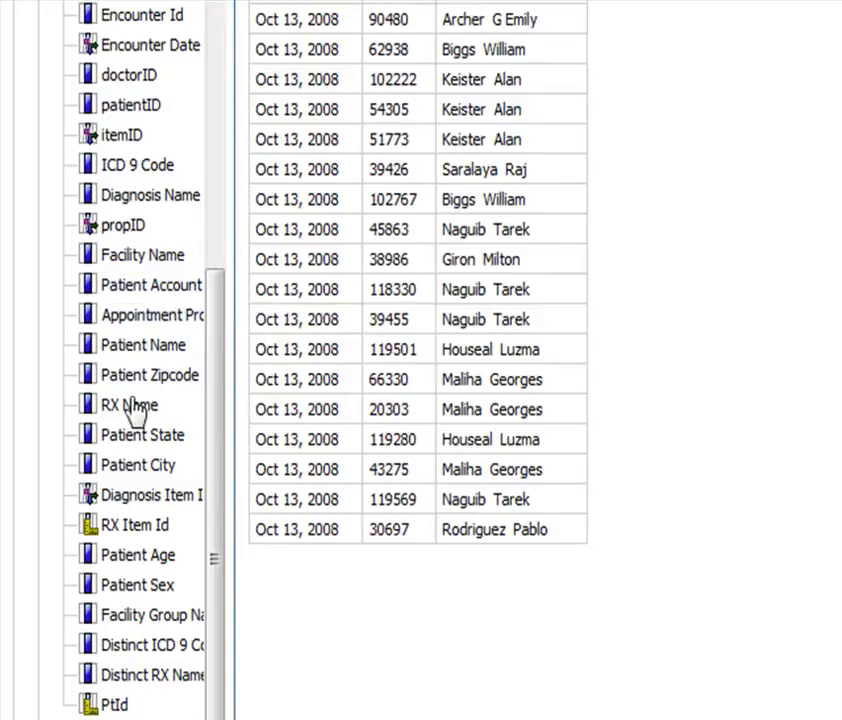
{"action": "left_click_drag", "start_coordinate": [128, 406], "coordinate": [695, 128]}
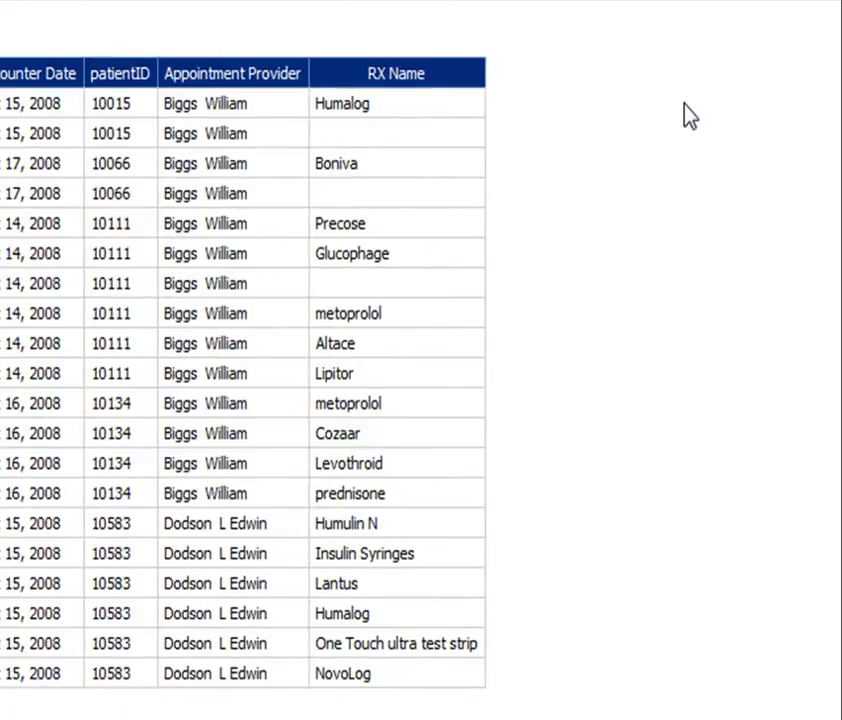
Filter the RX Name column to leave out missing values.
{"action": "right_click", "coordinate": [437, 72]}
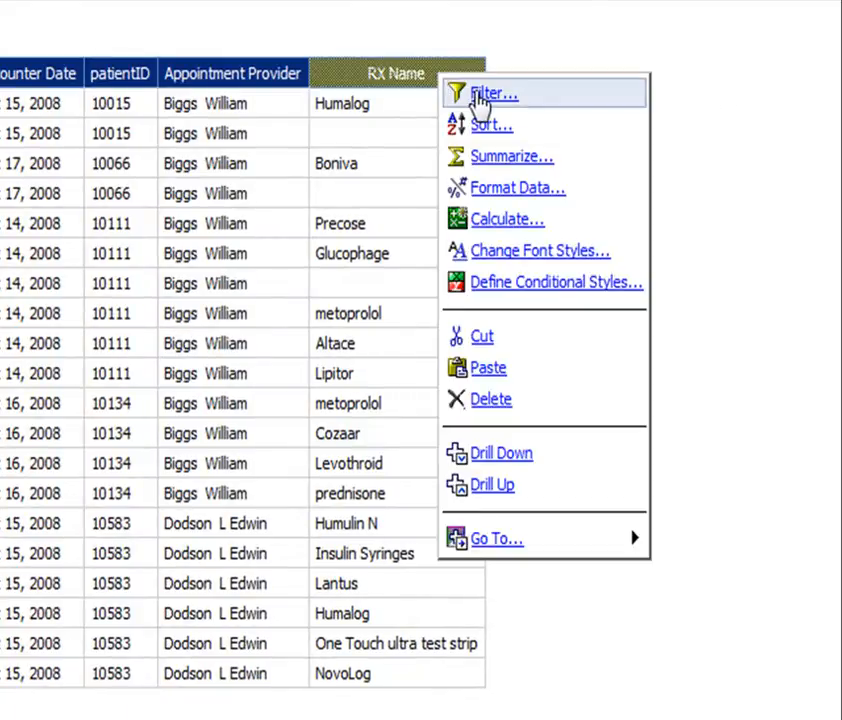
{"action": "left_click", "coordinate": [477, 91]}
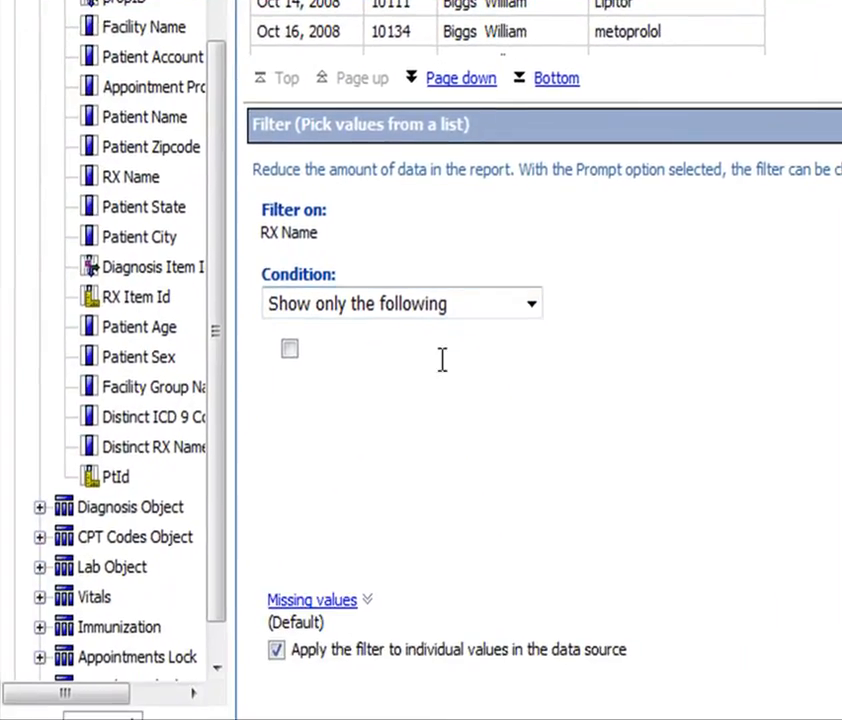
{"action": "left_click", "coordinate": [346, 600]}
{"action": "left_click", "coordinate": [357, 596]}
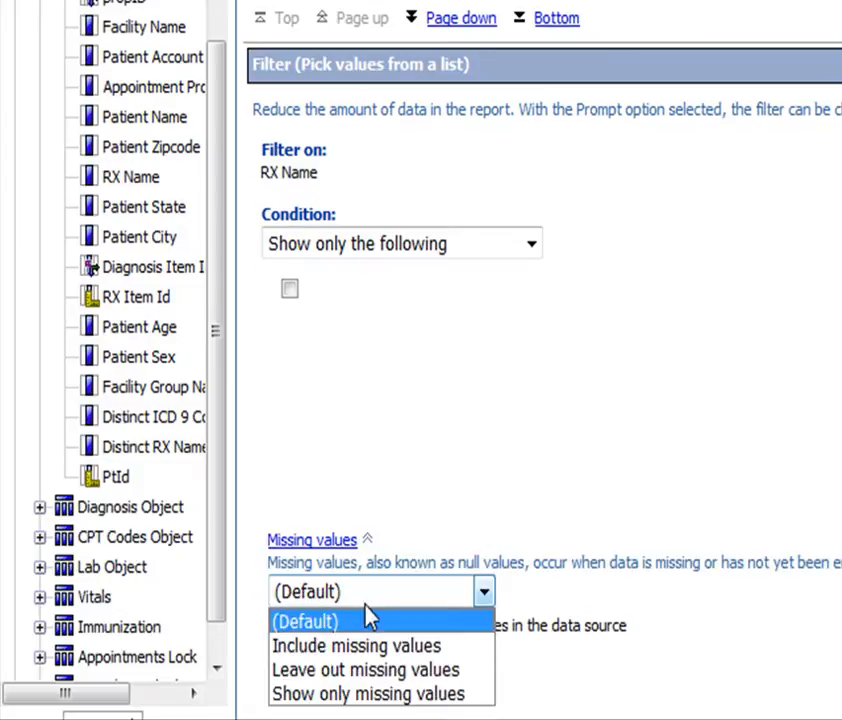
{"action": "left_click", "coordinate": [395, 670]}
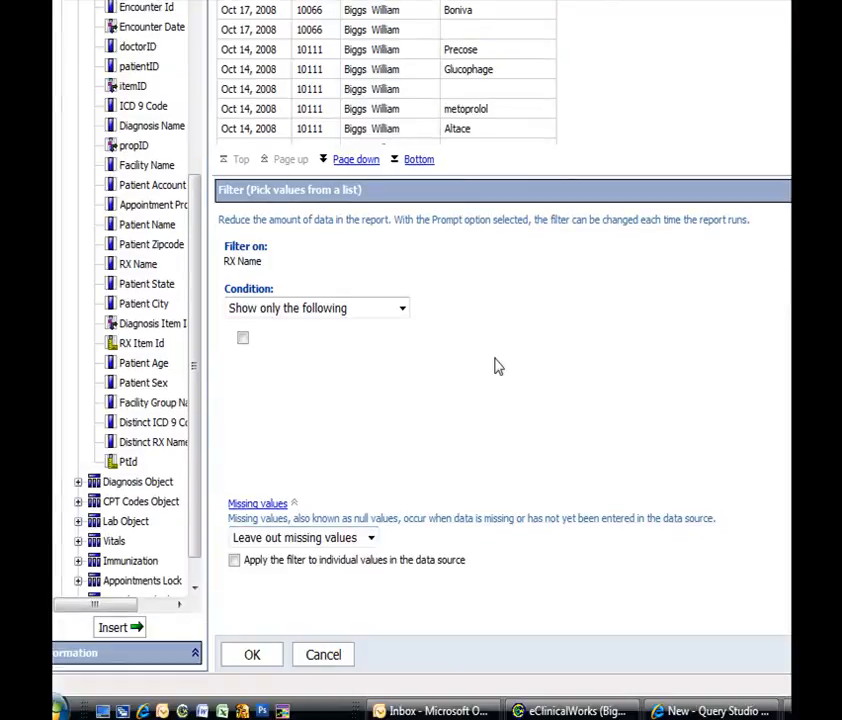
{"action": "left_click", "coordinate": [251, 656]}
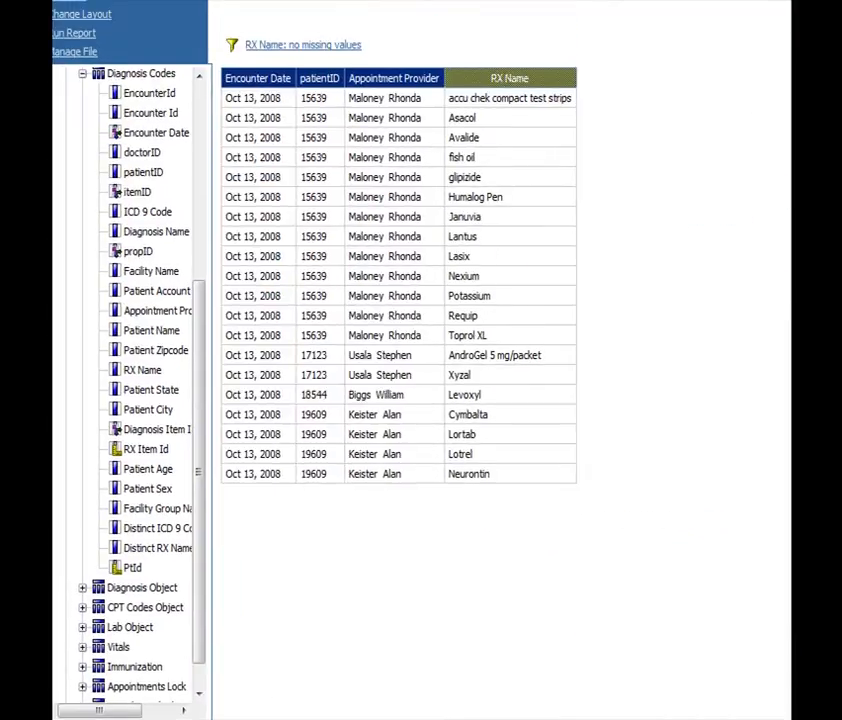
Sort the report by patientID in ascending order (1 to 9).
{"action": "left_click", "coordinate": [323, 84]}
{"action": "right_click", "coordinate": [323, 84]}
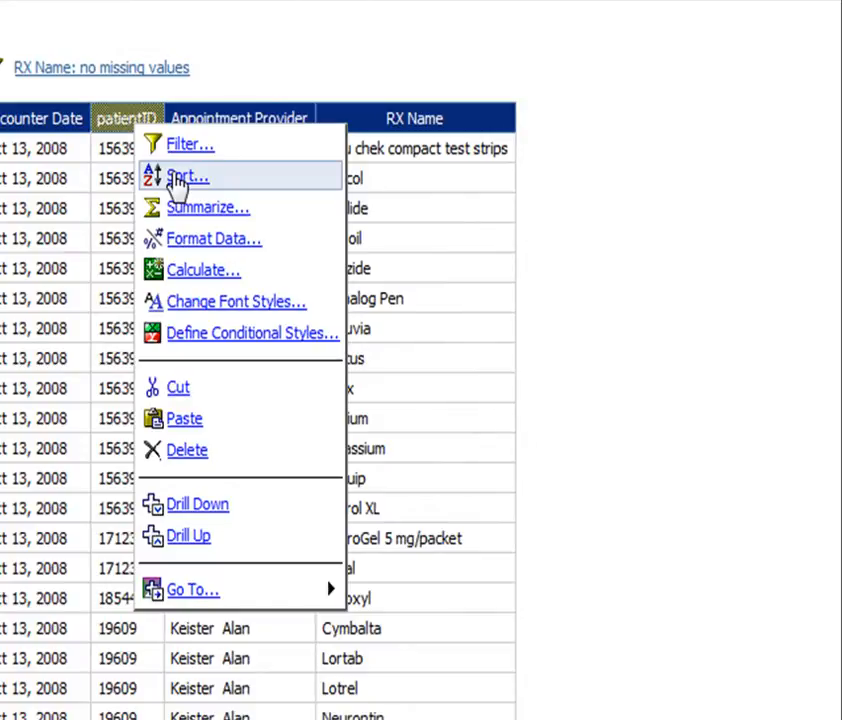
{"action": "left_click", "coordinate": [178, 180]}
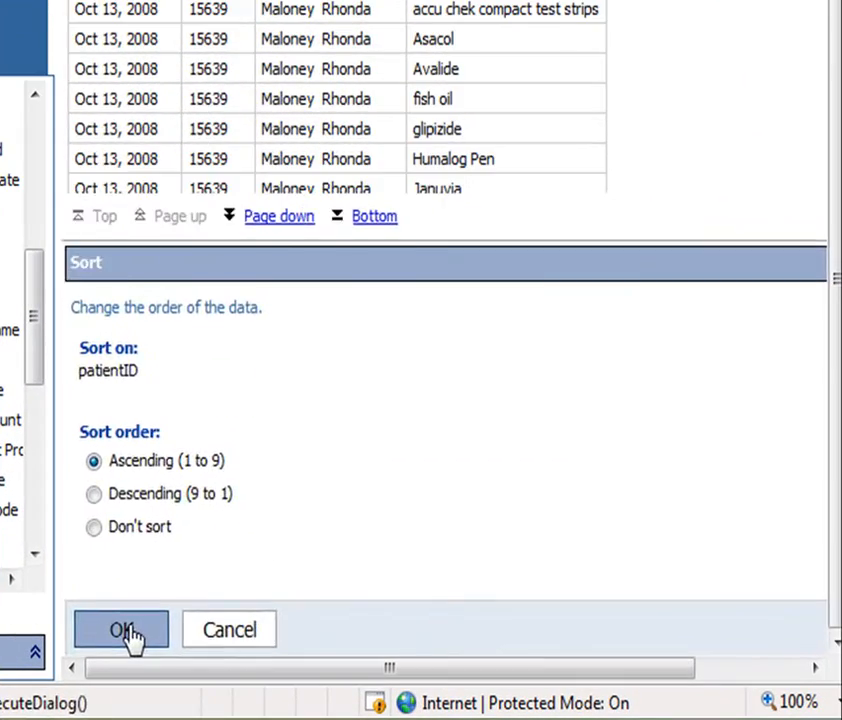
{"action": "left_click", "coordinate": [318, 634]}
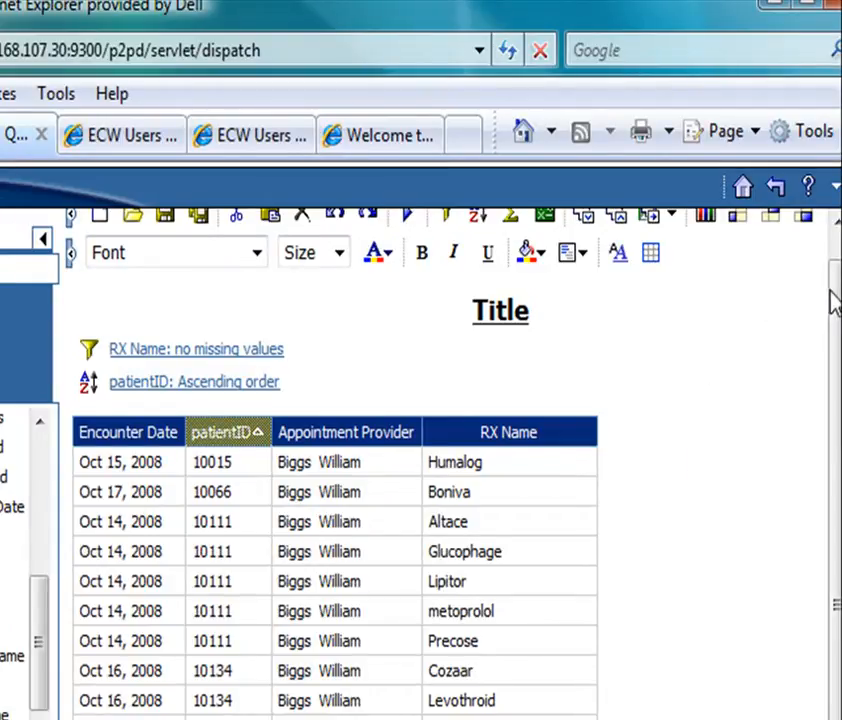
Save the report as "Med list" in My Folders.
{"action": "left_click_drag", "start_coordinate": [833, 295], "coordinate": [832, 264]}
{"action": "left_click", "coordinate": [169, 237]}
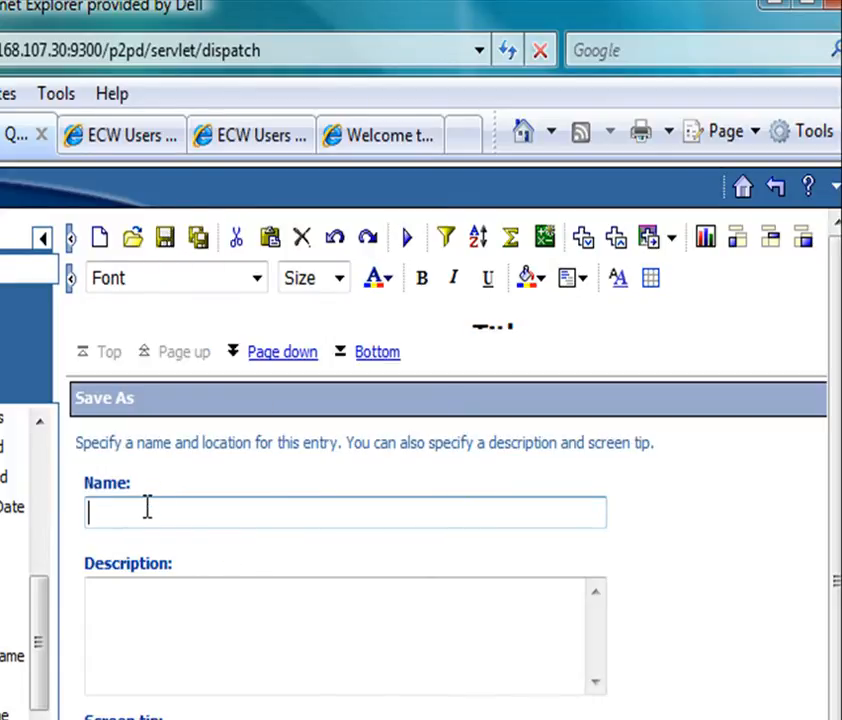
{"action": "type", "text": "Med list"}
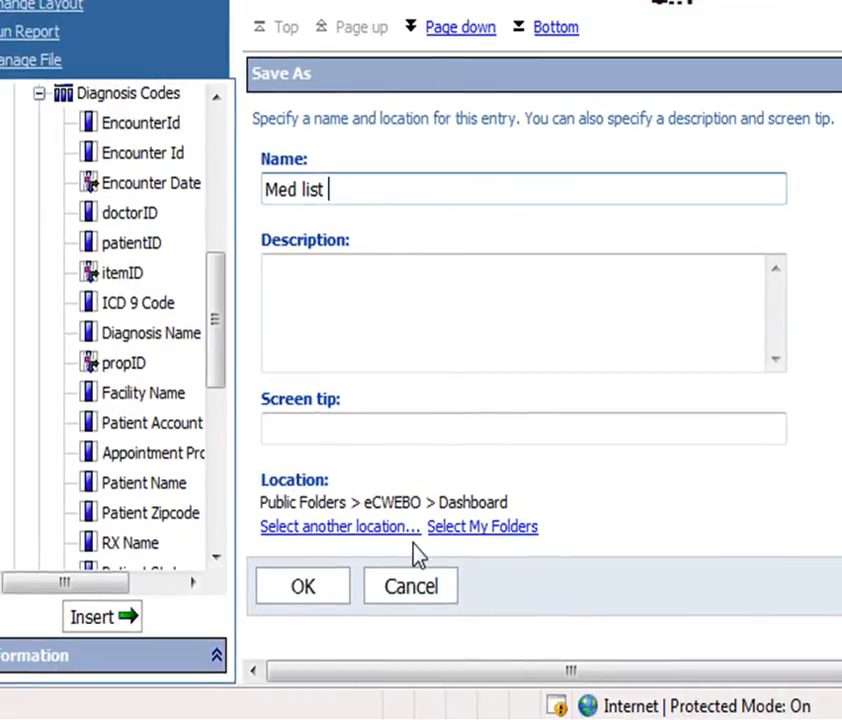
{"action": "left_click", "coordinate": [478, 527]}
{"action": "left_click", "coordinate": [316, 566]}
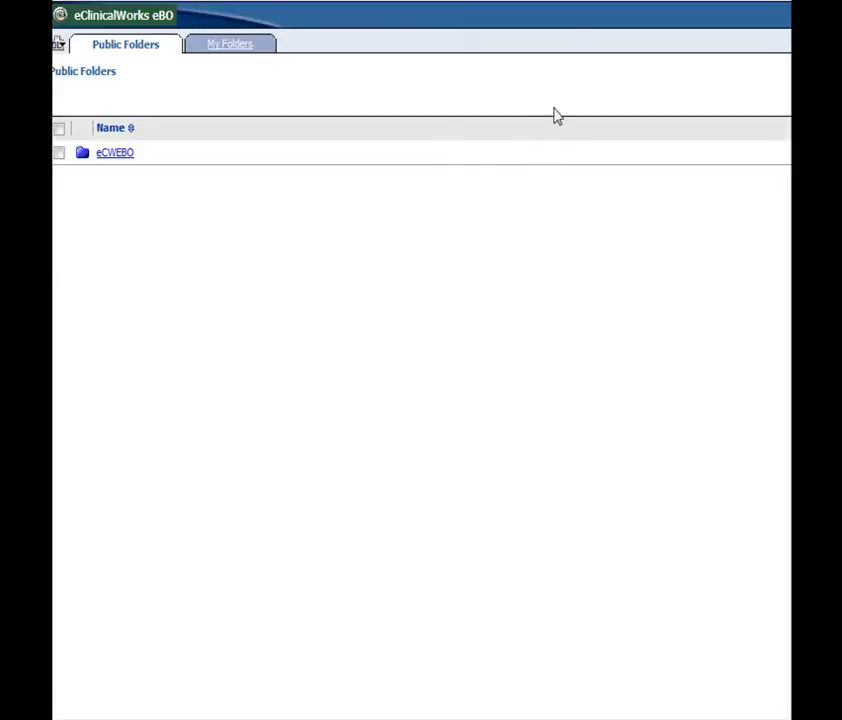
Run the Med list report from My Folders in XML format with a begin date of October 13, 2008 and view the output.
{"action": "left_click", "coordinate": [245, 48]}
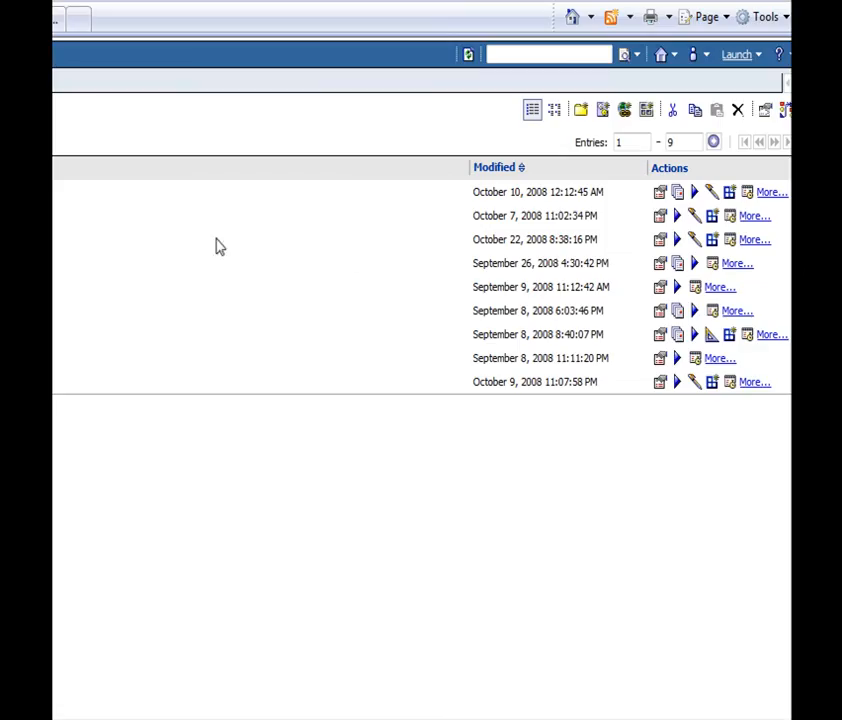
{"action": "left_click", "coordinate": [677, 240]}
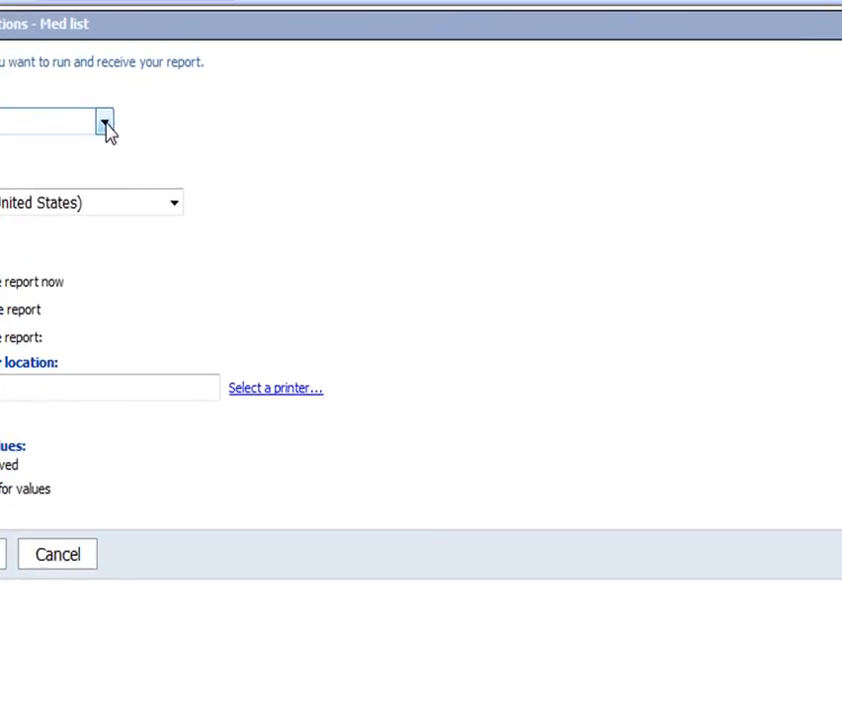
{"action": "left_click", "coordinate": [105, 124]}
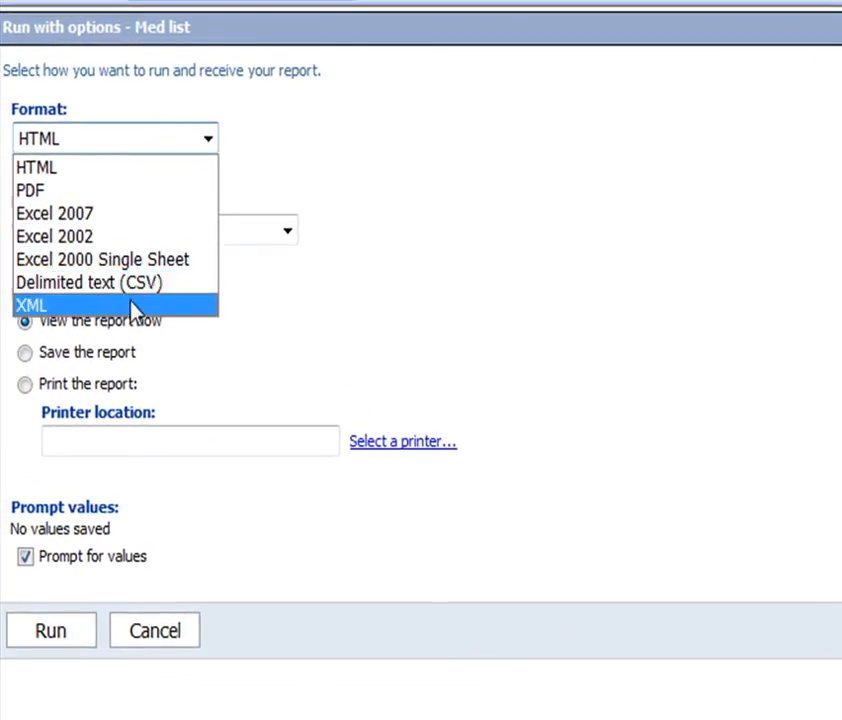
{"action": "left_click", "coordinate": [132, 303]}
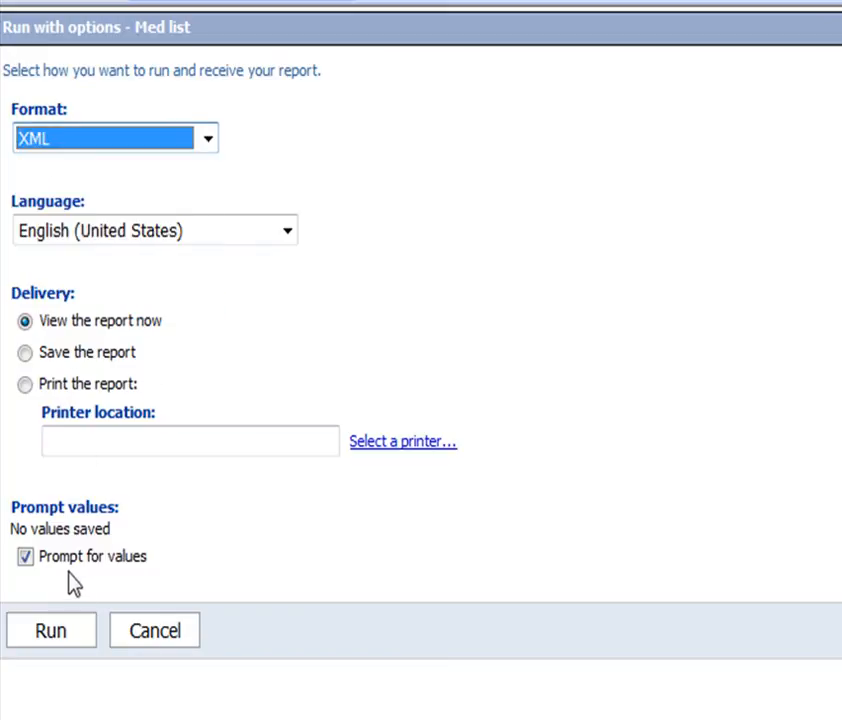
{"action": "left_click", "coordinate": [60, 634]}
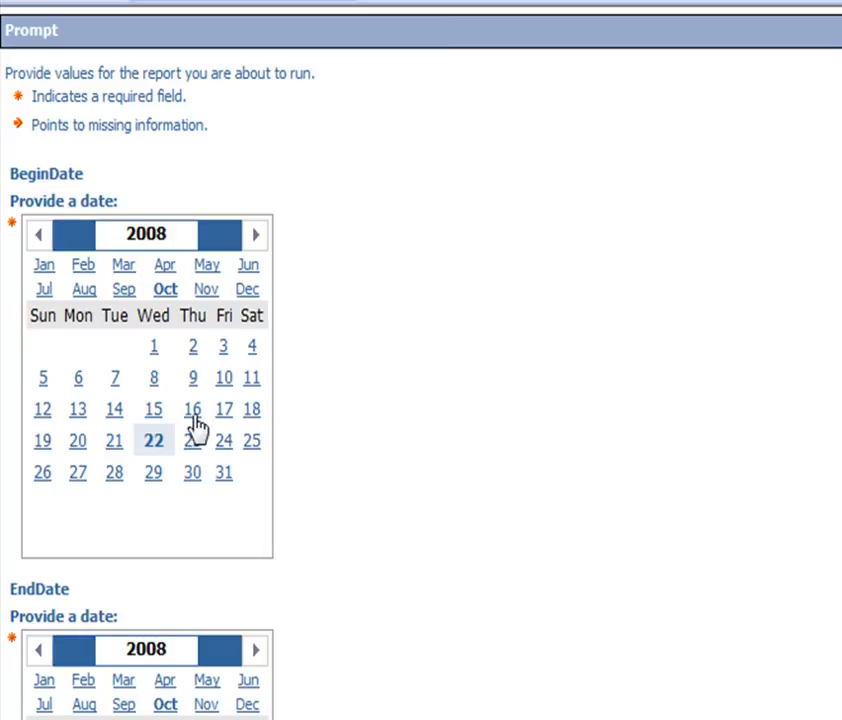
{"action": "left_click", "coordinate": [80, 410]}
{"action": "left_click", "coordinate": [212, 664]}
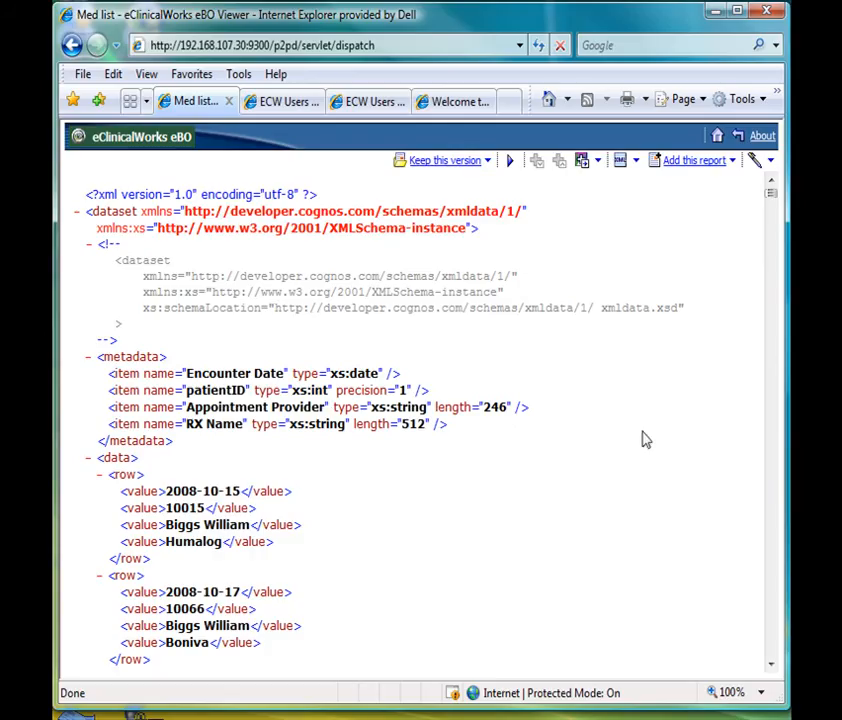
{"action": "left_click_drag", "start_coordinate": [771, 203], "coordinate": [772, 177]}
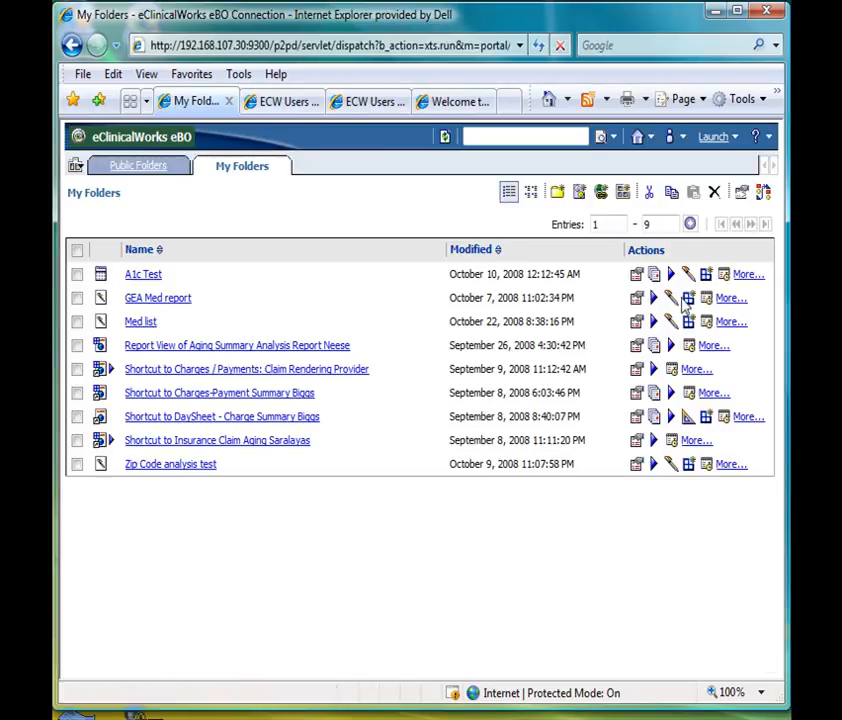
Run the Med list report again in PDF format with a begin date of October 13, 2008.
{"action": "left_click", "coordinate": [653, 322]}
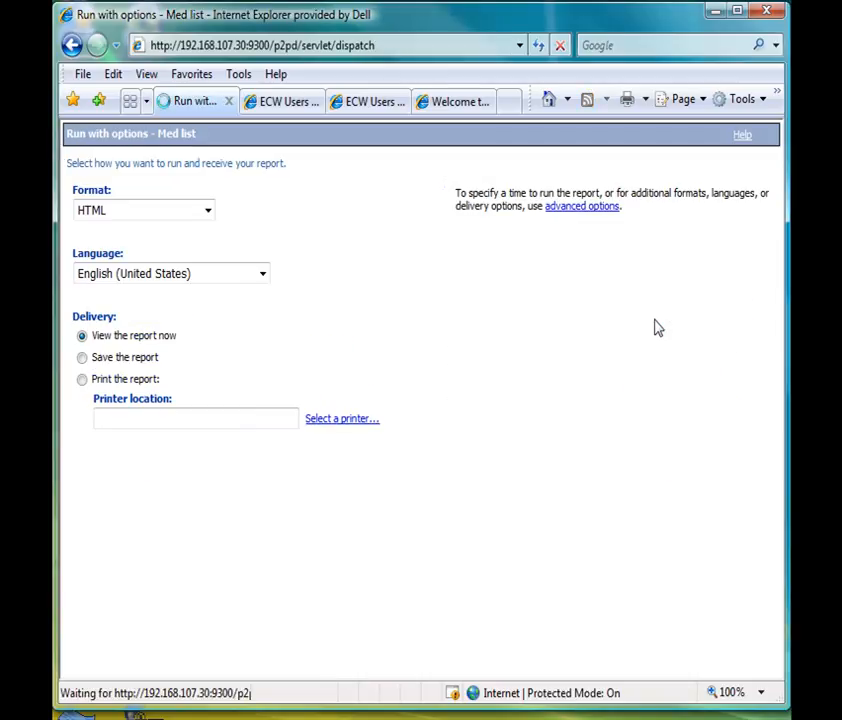
{"action": "left_click", "coordinate": [166, 246]}
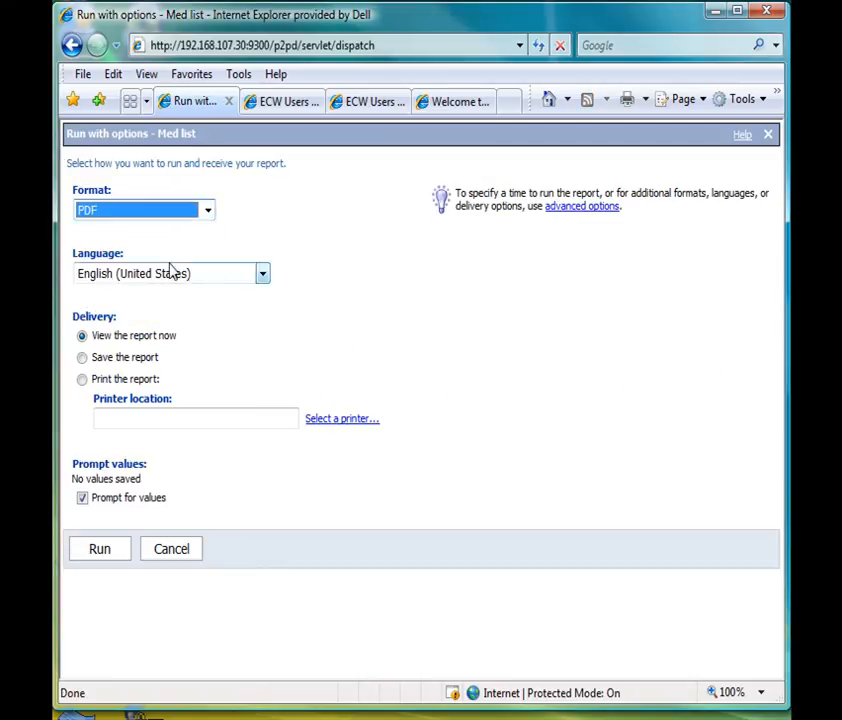
{"action": "left_click", "coordinate": [113, 557]}
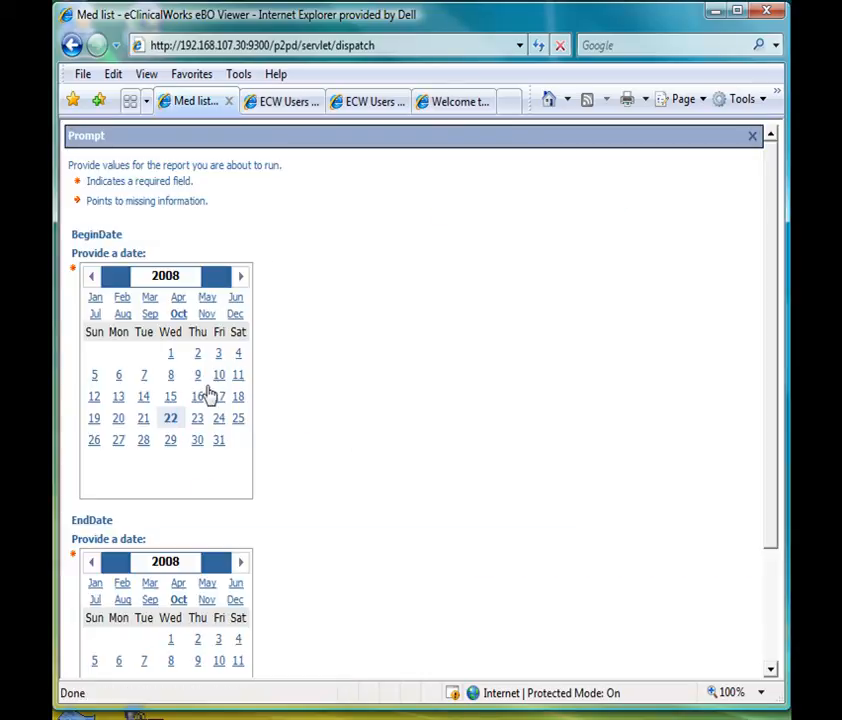
{"action": "left_click", "coordinate": [118, 398]}
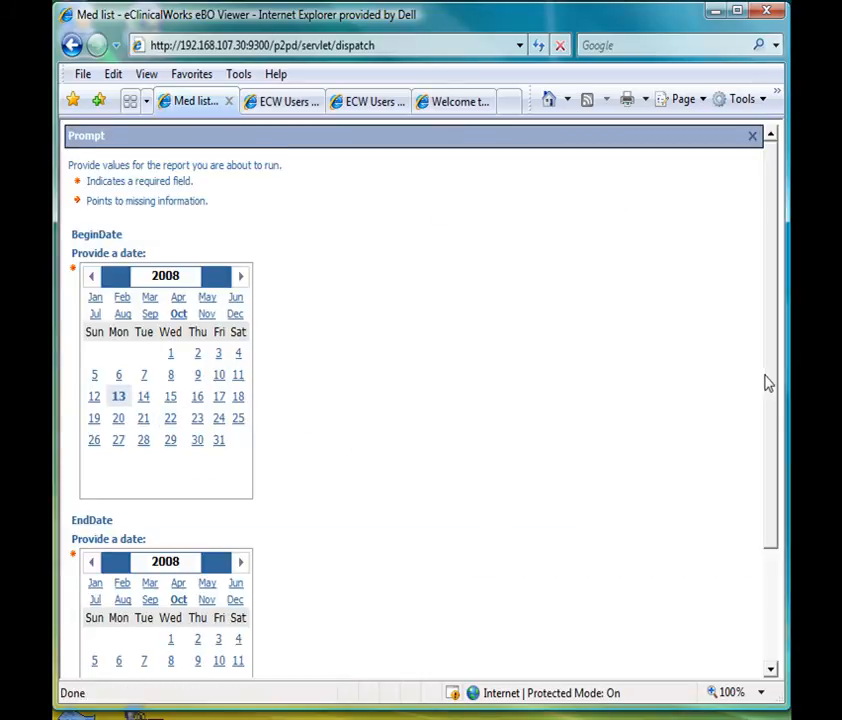
{"action": "scroll", "coordinate": [765, 383], "scroll_direction": "down", "scroll_amount": 3}
{"action": "left_click", "coordinate": [220, 532]}
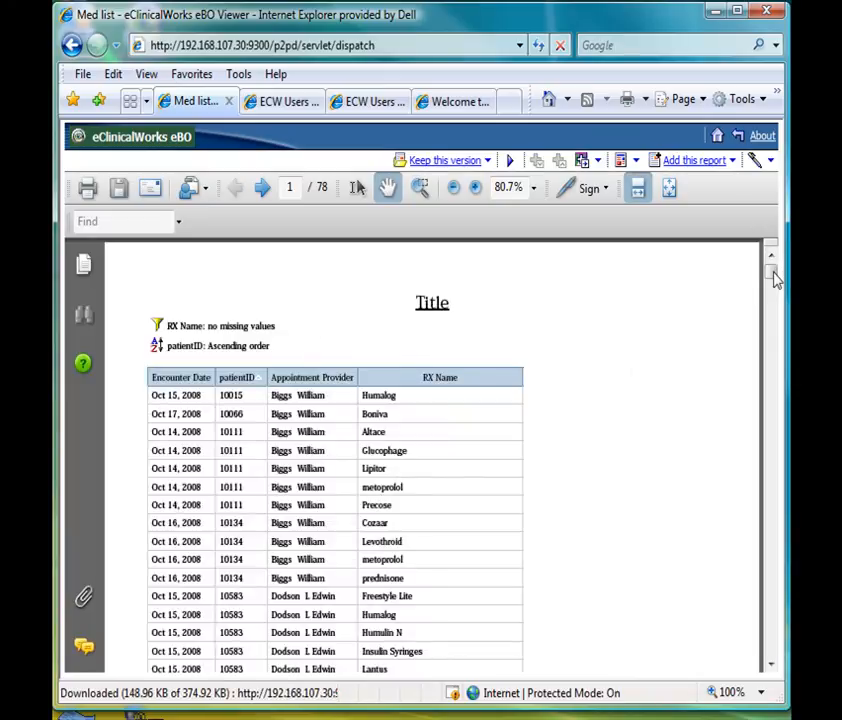
Browse the pages of the Med list PDF to examine the encounter dates, patient IDs, providers and medications.
{"action": "left_click_drag", "start_coordinate": [772, 276], "coordinate": [774, 302]}
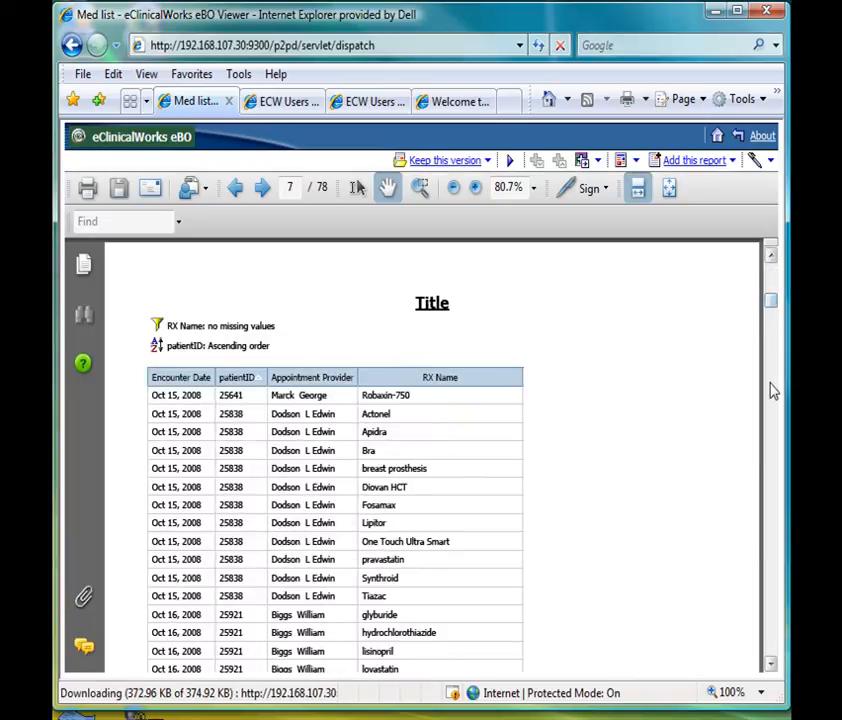
{"action": "left_click", "coordinate": [772, 387]}
{"action": "left_click", "coordinate": [774, 388]}
{"action": "left_click", "coordinate": [774, 389]}
{"action": "left_click", "coordinate": [774, 389]}
{"action": "left_click", "coordinate": [774, 389]}
{"action": "left_click", "coordinate": [774, 389]}
{"action": "left_click", "coordinate": [774, 389]}
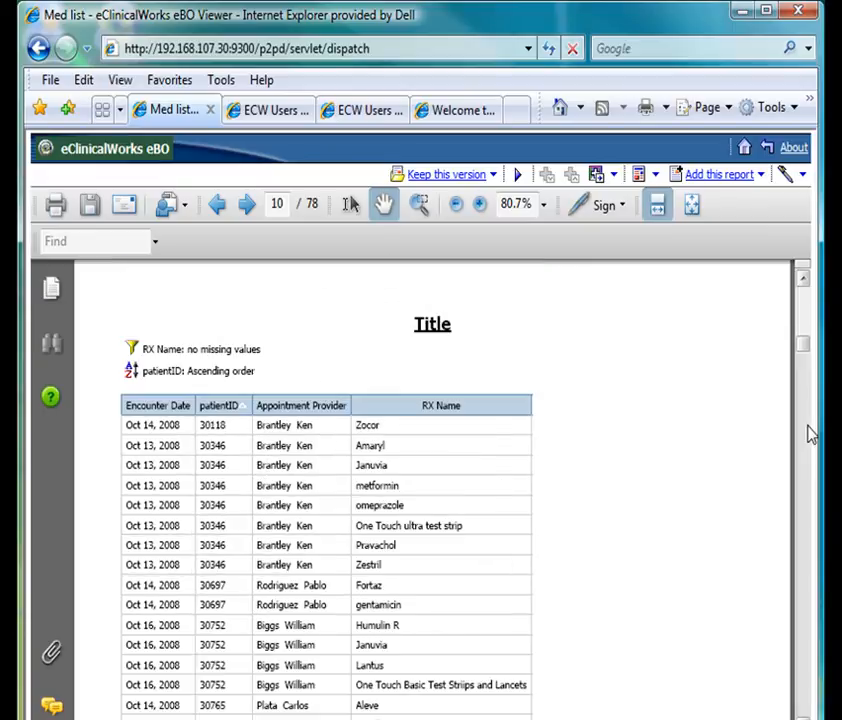
{"action": "left_click", "coordinate": [808, 440]}
{"action": "left_click_drag", "start_coordinate": [805, 356], "coordinate": [812, 285]}
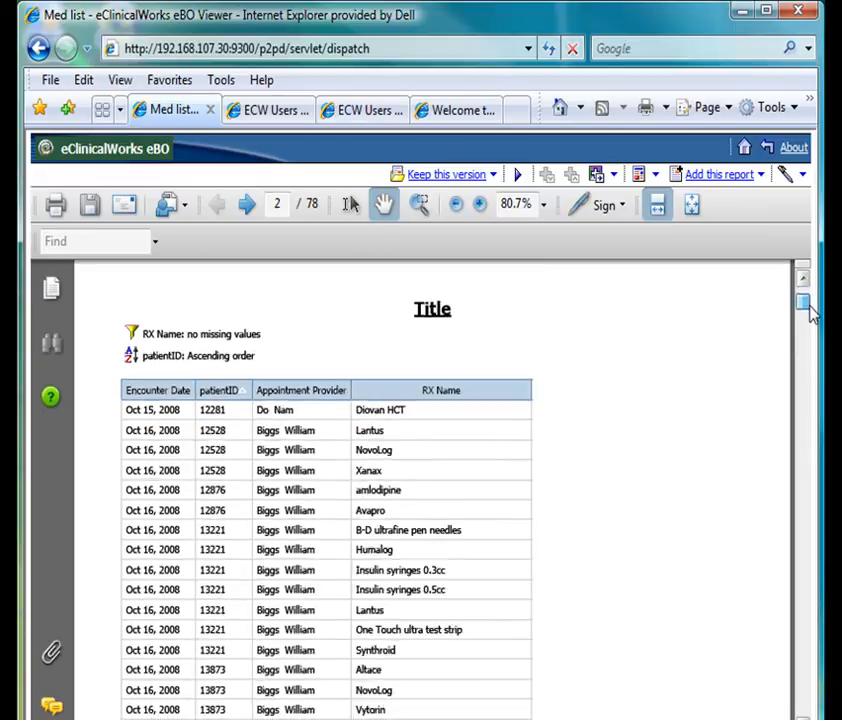